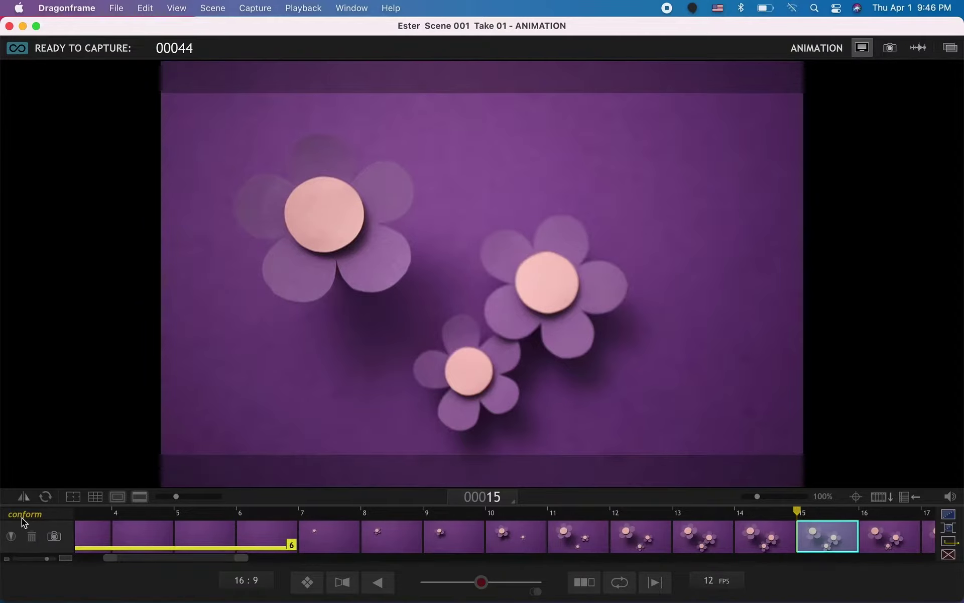
Conform the flower animation take in Dragonframe so its captured frames are backed up
left_click(25, 514)
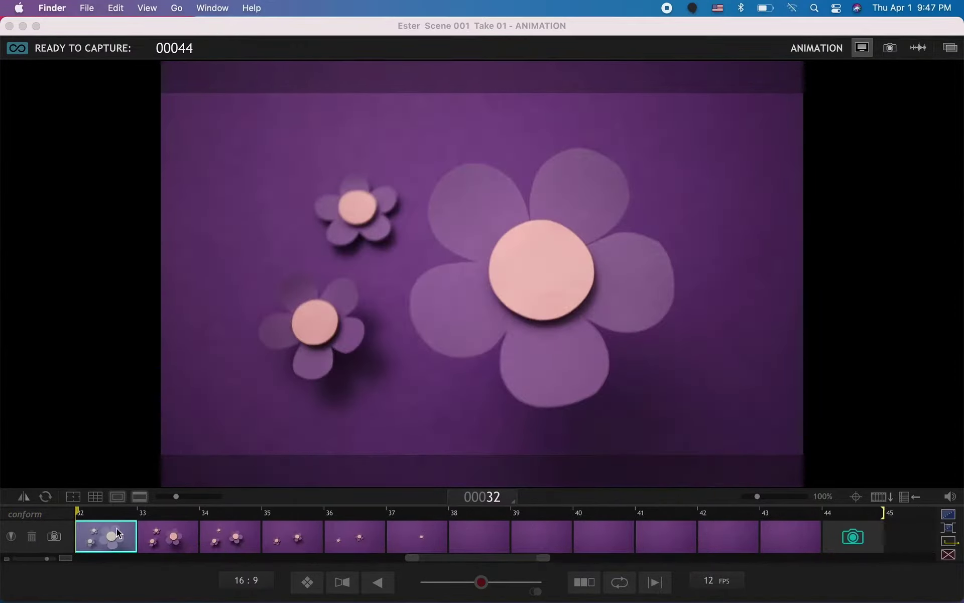
Switch to Desktop 2 and browse Finder into the Easter Pr project's Assets folder
key("ctrl+Up")
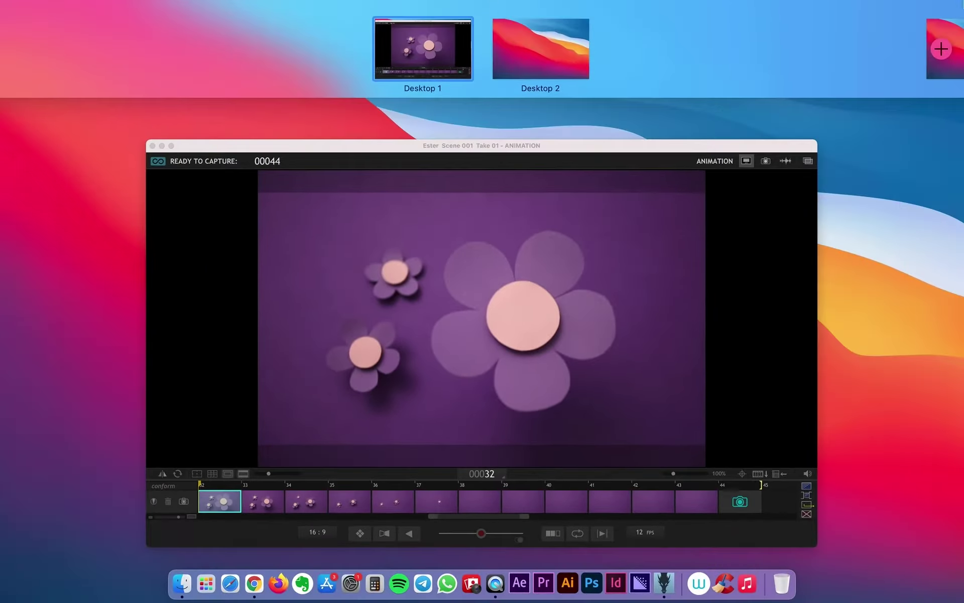
left_click(533, 53)
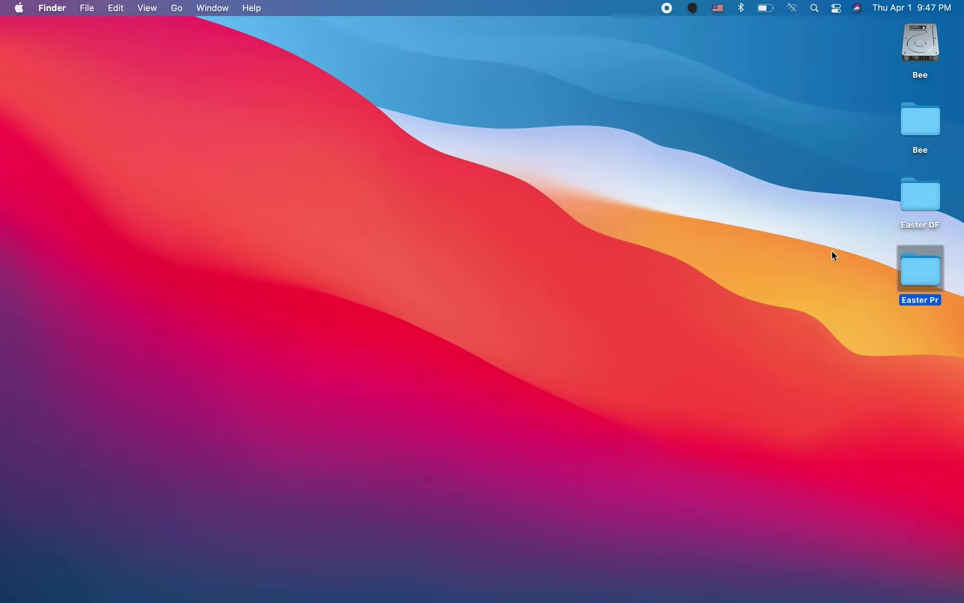
double_click(921, 273)
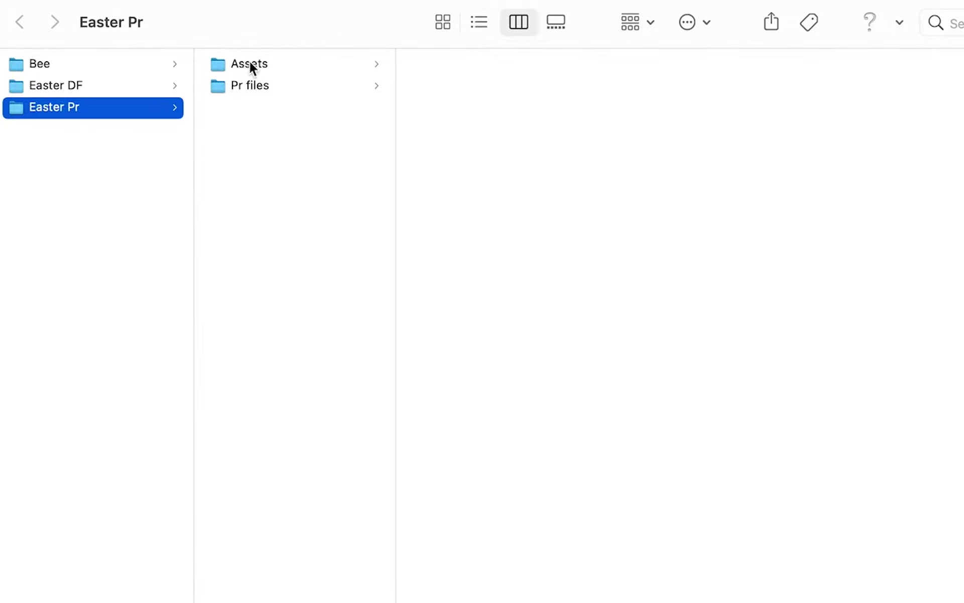
left_click(250, 61)
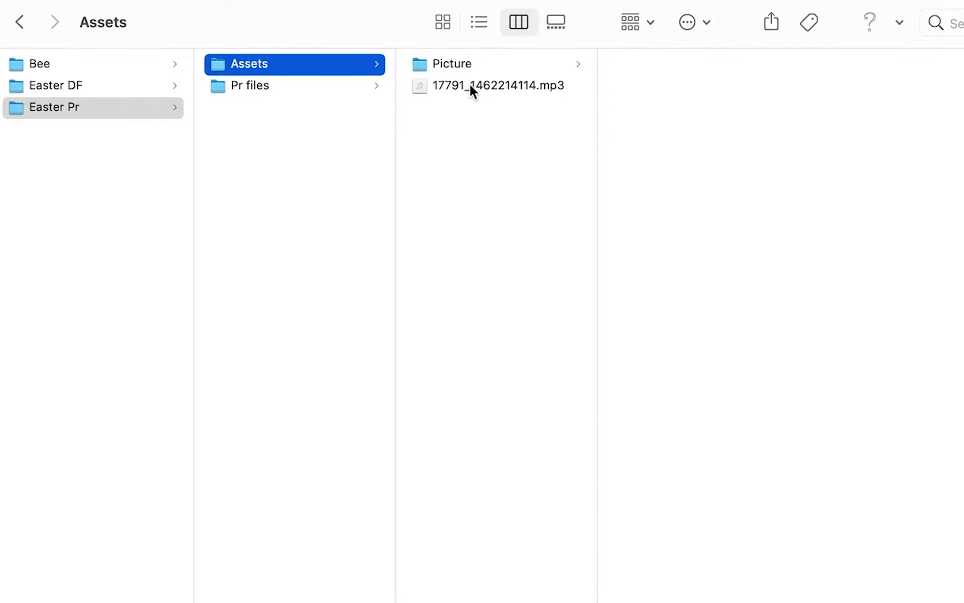
Preview Ester JPG frames 0001, 0020 and 0021, then open Pr files and launch Premiere Pro
left_click(446, 64)
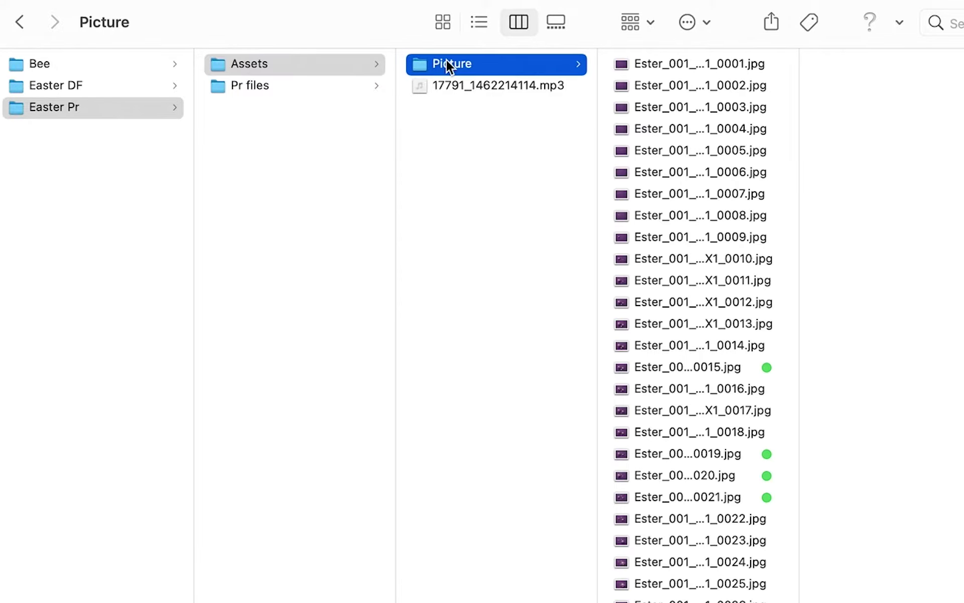
left_click(681, 64)
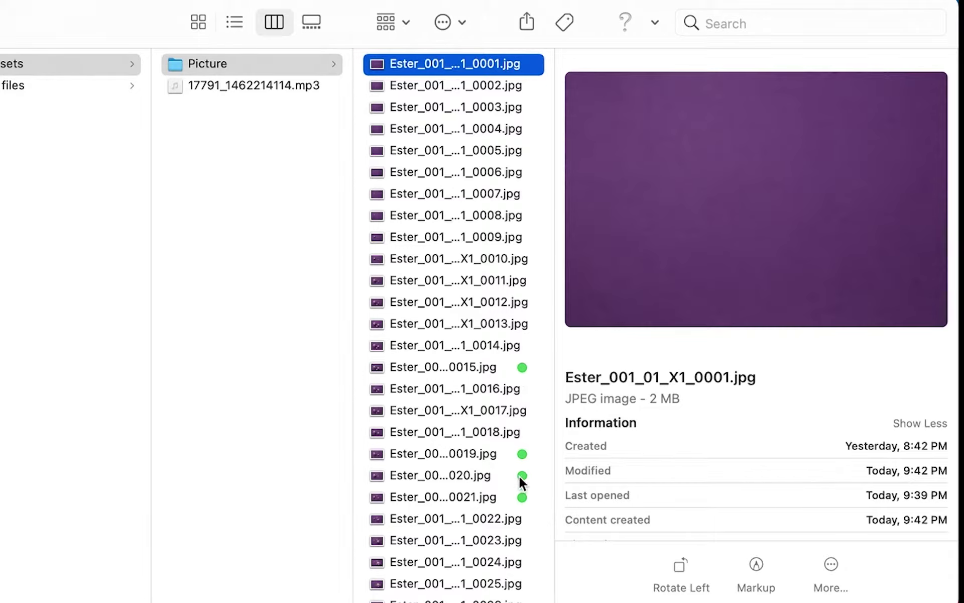
left_click(483, 476)
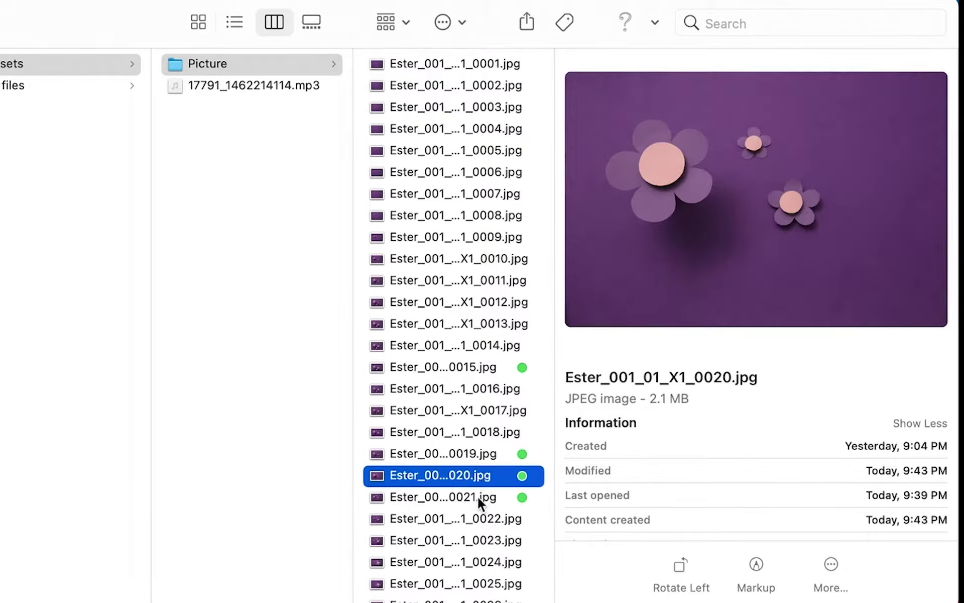
left_click(477, 500)
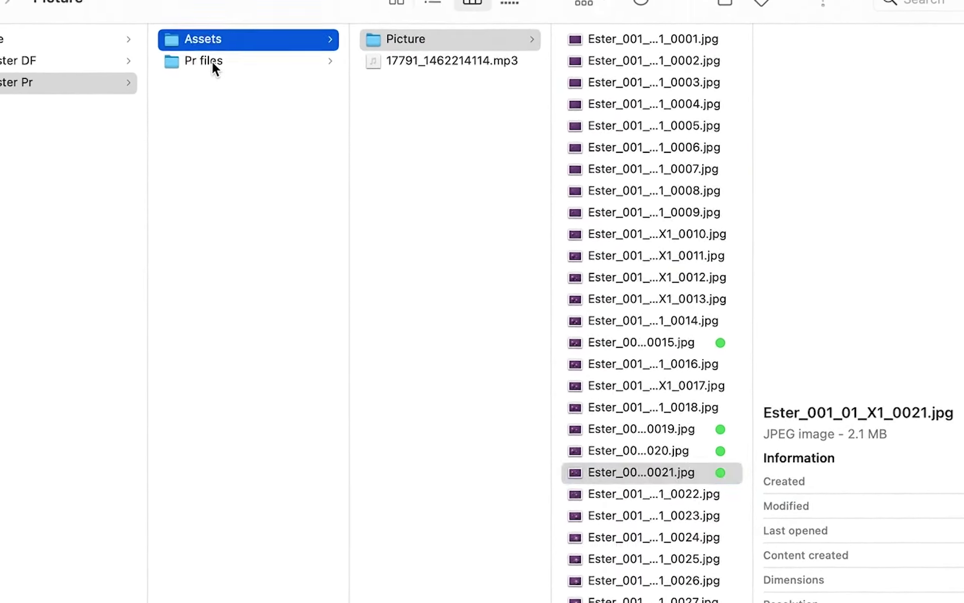
left_click(115, 11)
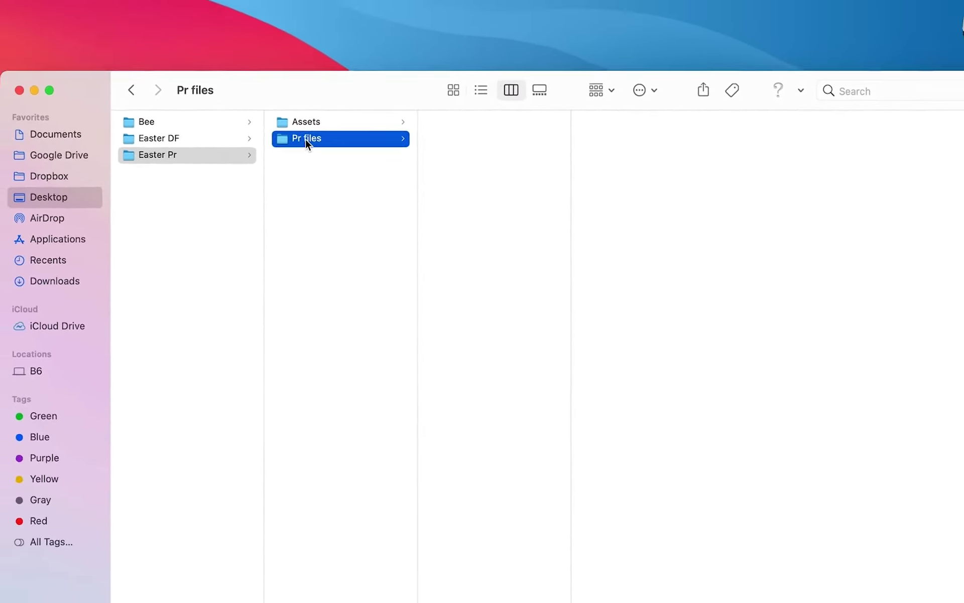
mouse_move(525, 600)
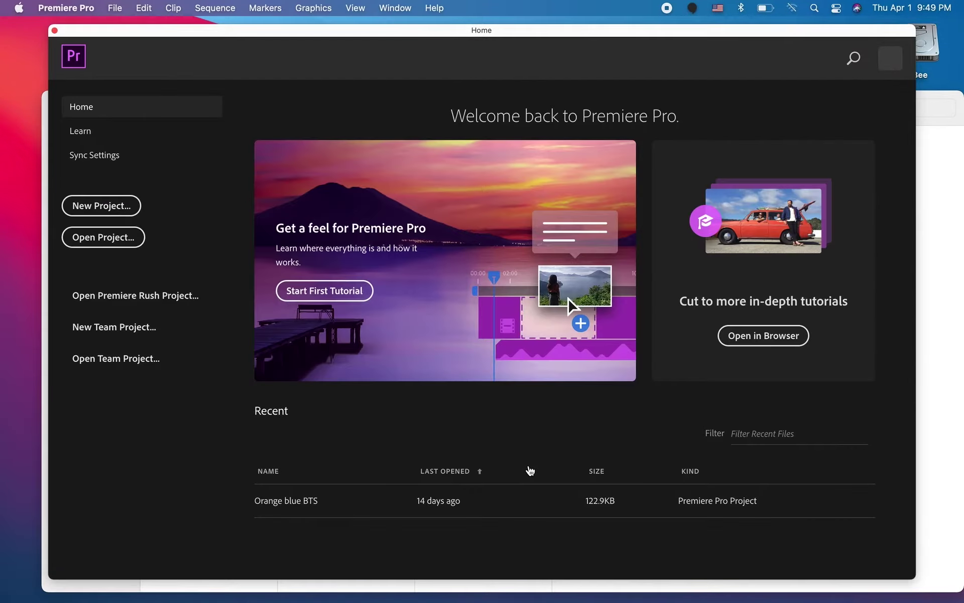
Create the Premiere project 'Easter flower PR', saved in the Easter Pr/Pr files folder
left_click(85, 206)
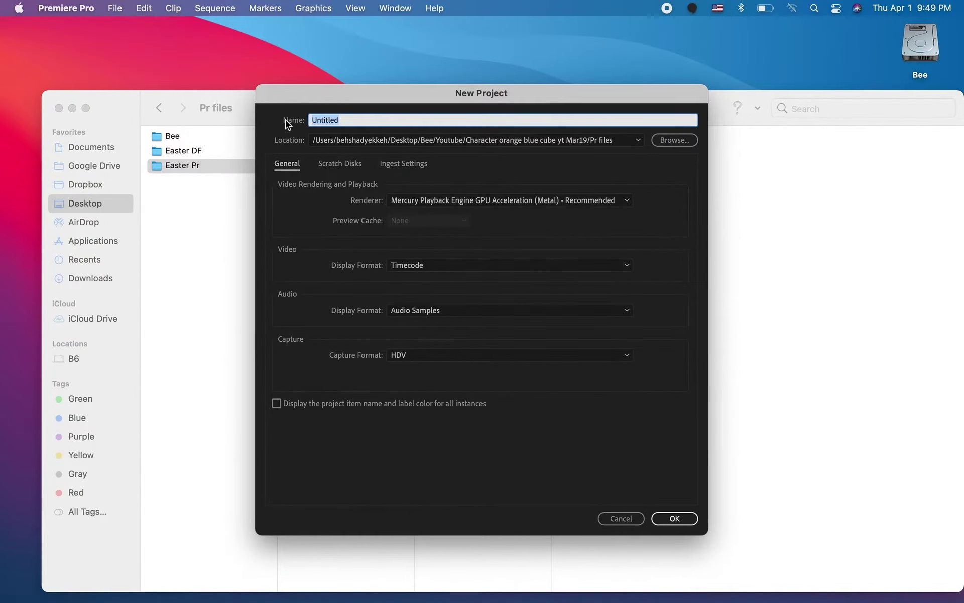
type("Easter flower PR")
left_click(668, 140)
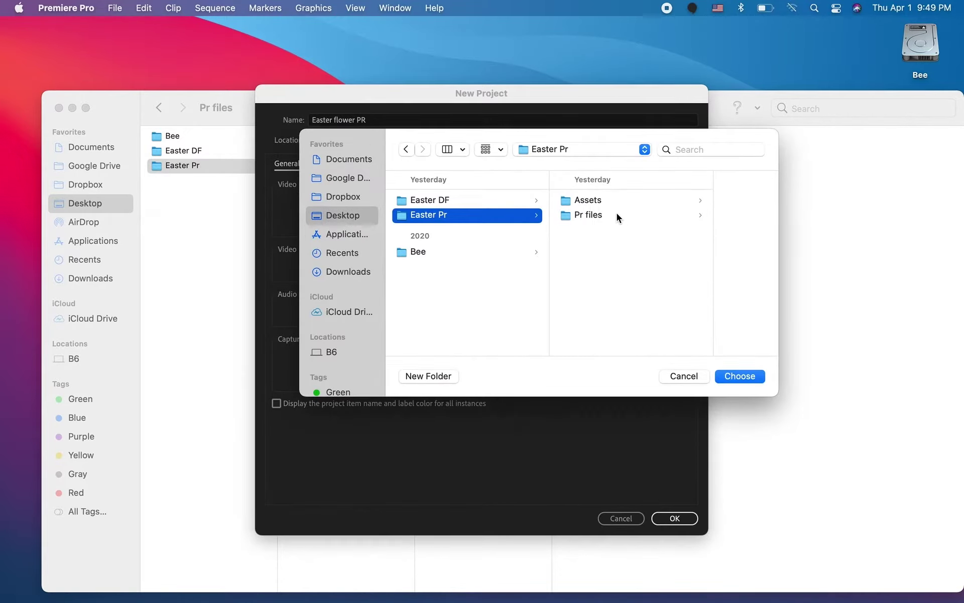
left_click(616, 213)
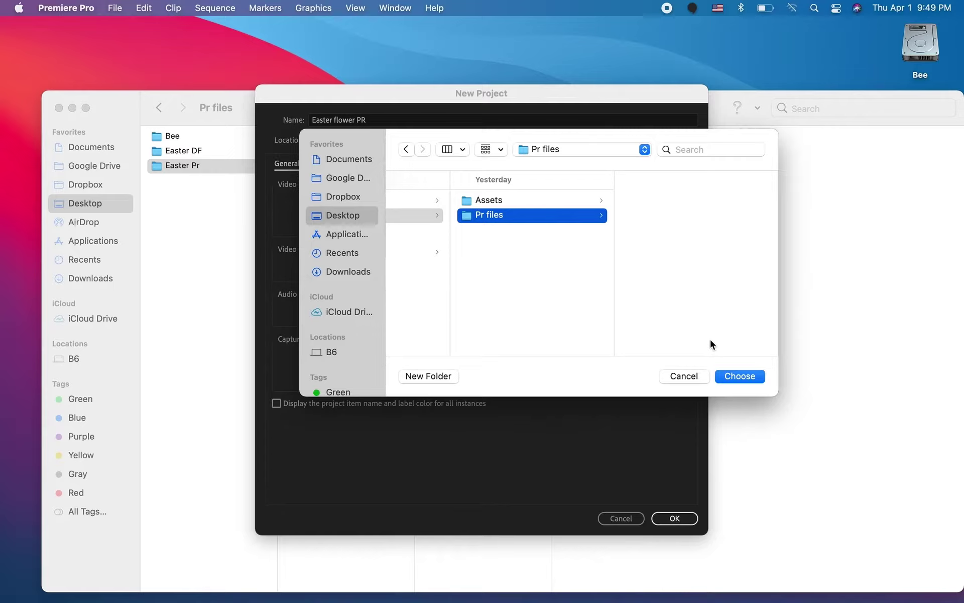
left_click(740, 376)
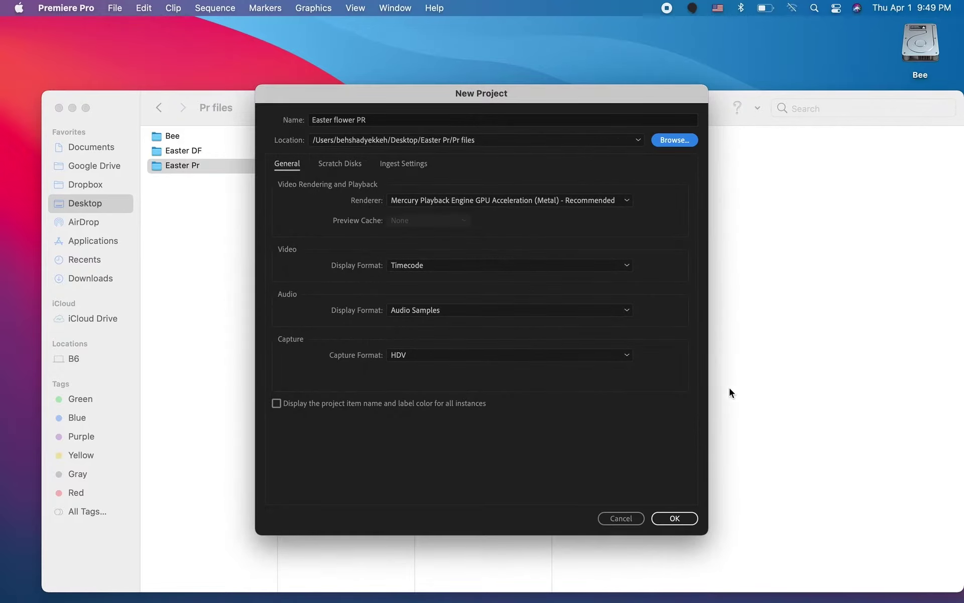
left_click(673, 519)
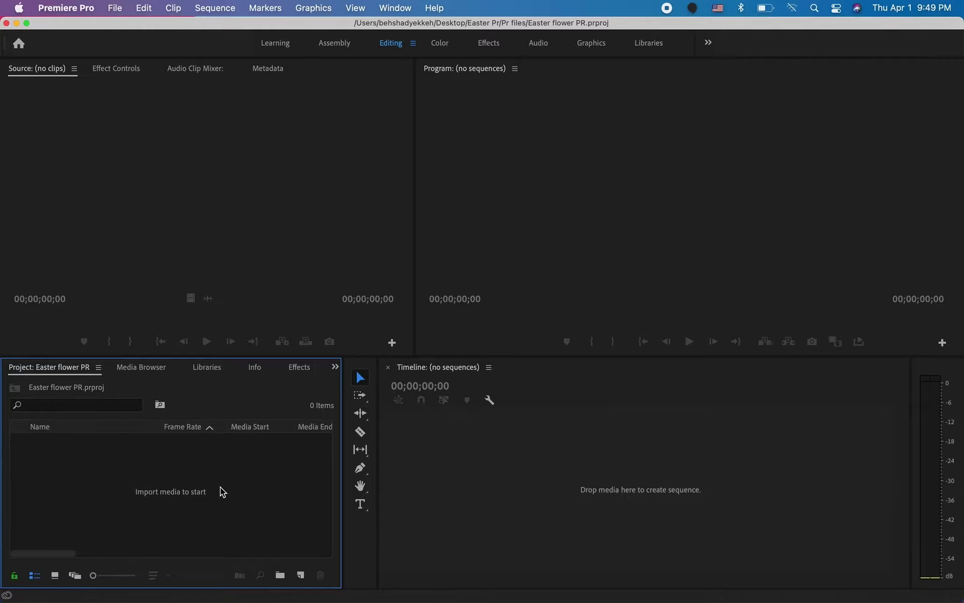
Import the Ester JPG frames from frame 0001 as a single image sequence clip
right_click(254, 467)
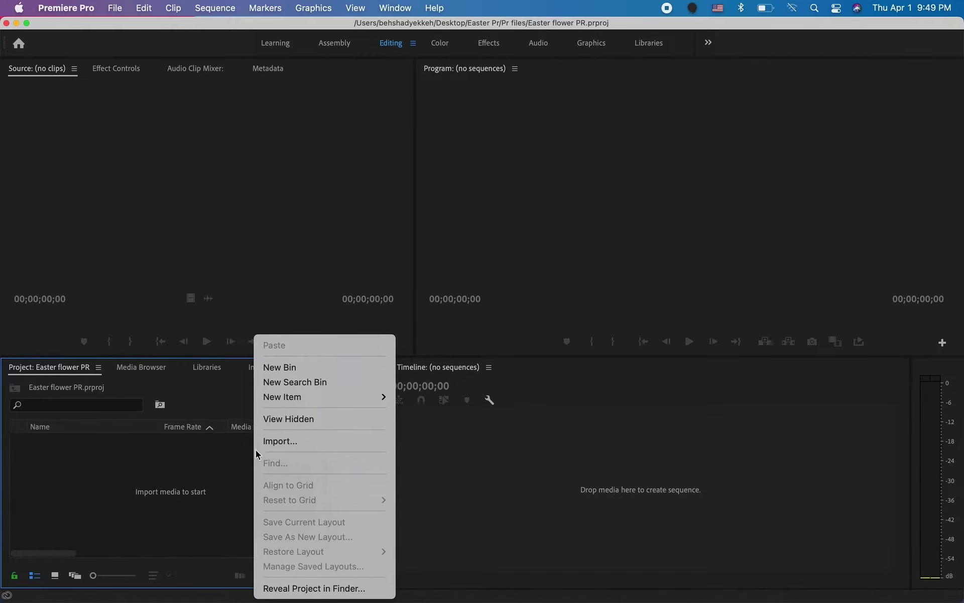
left_click(284, 442)
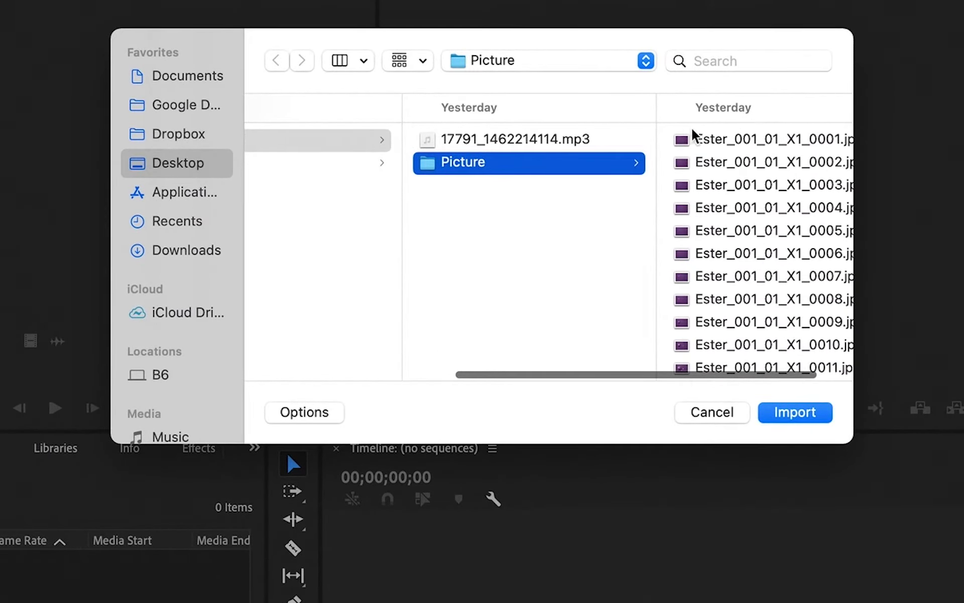
scroll(672, 167, "right", 3)
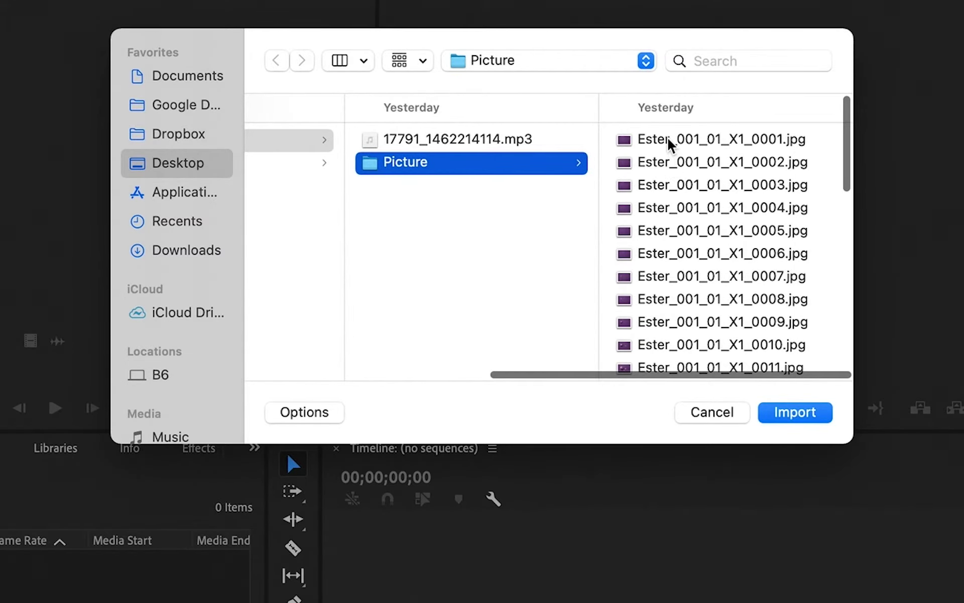
left_click(670, 141)
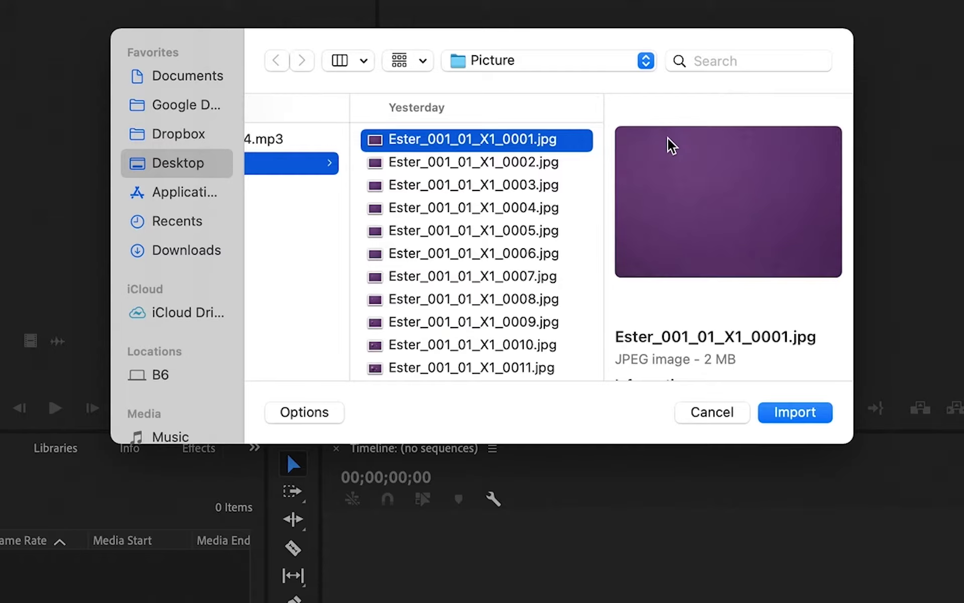
left_click(296, 421)
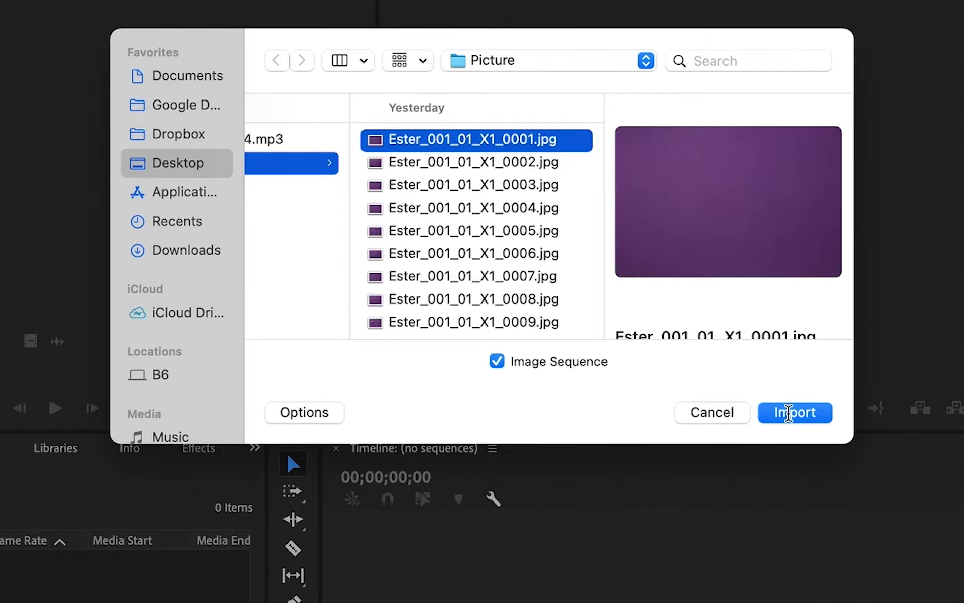
left_click(790, 412)
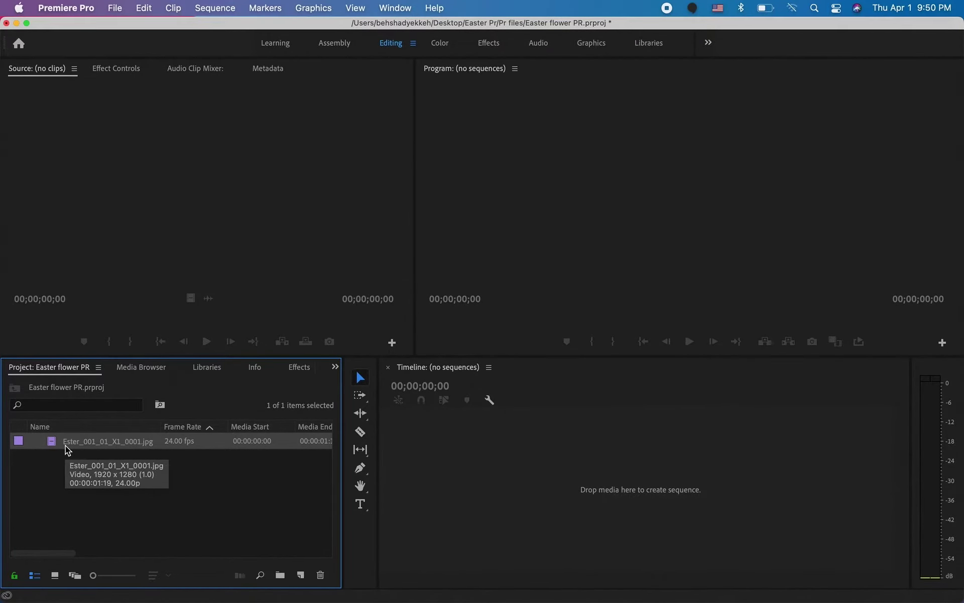
Play the Ester image-sequence clip in the Source monitor, then start a new sequence
left_click(65, 445)
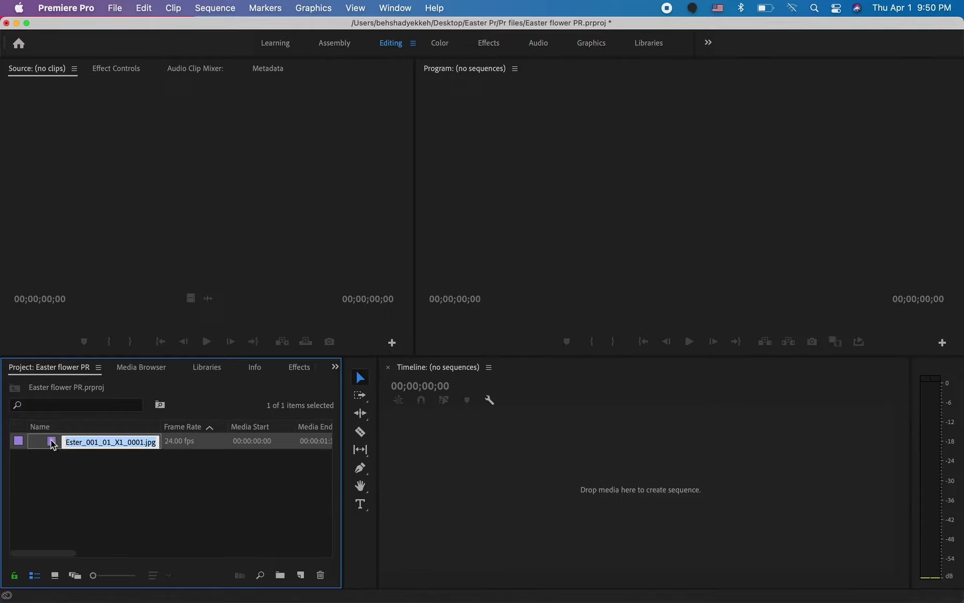
double_click(52, 442)
left_click(207, 342)
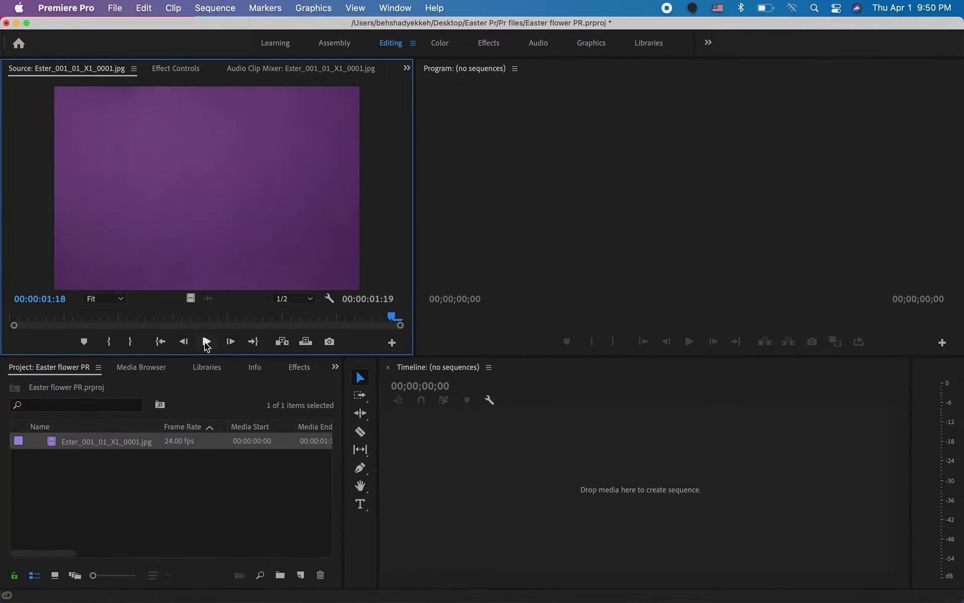
left_click(206, 341)
left_click(300, 575)
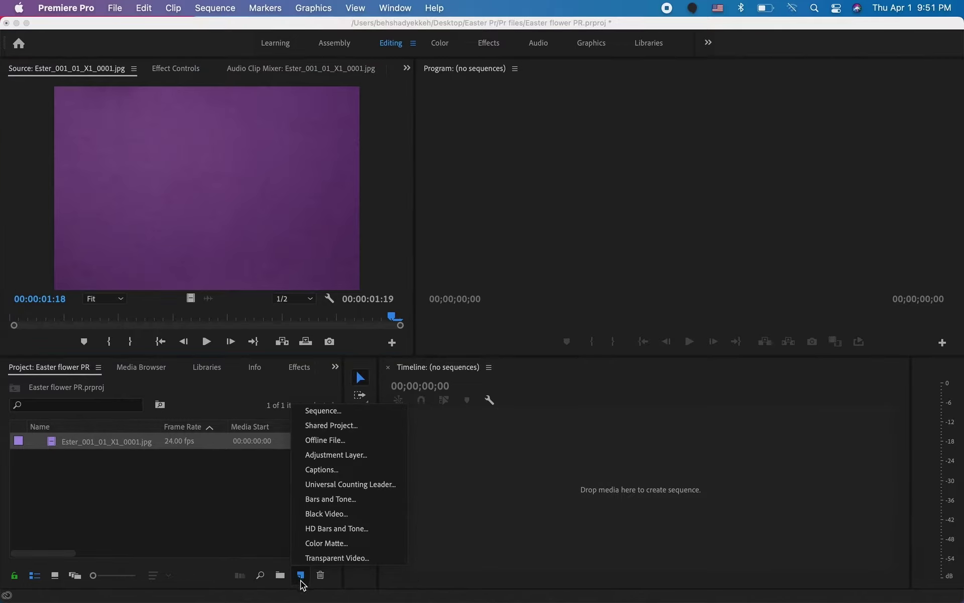
left_click(319, 412)
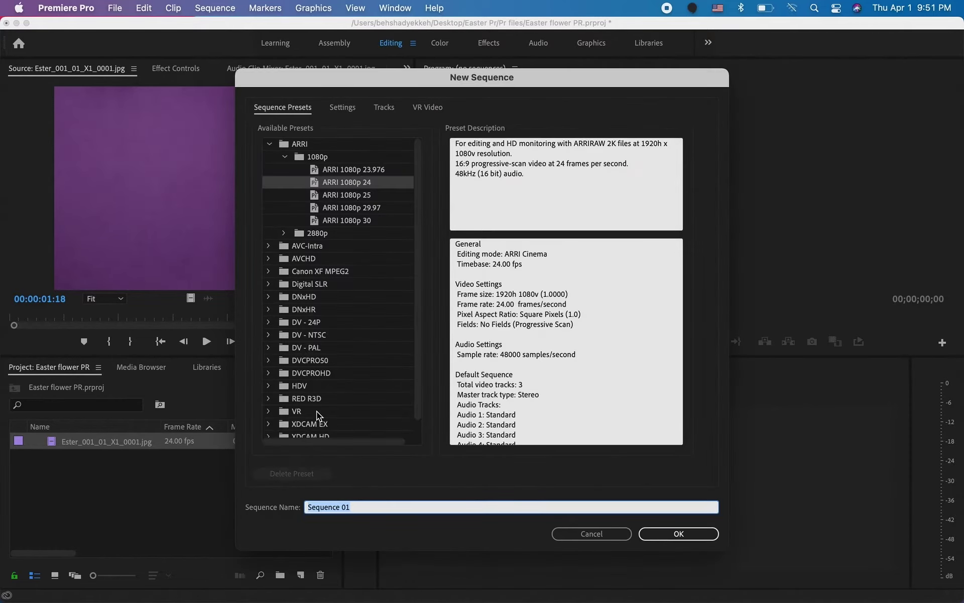
Create Sequence 01 from the ARRI 1080p 24 preset and place the Ester clip on V1, keeping existing settings
left_click(358, 186)
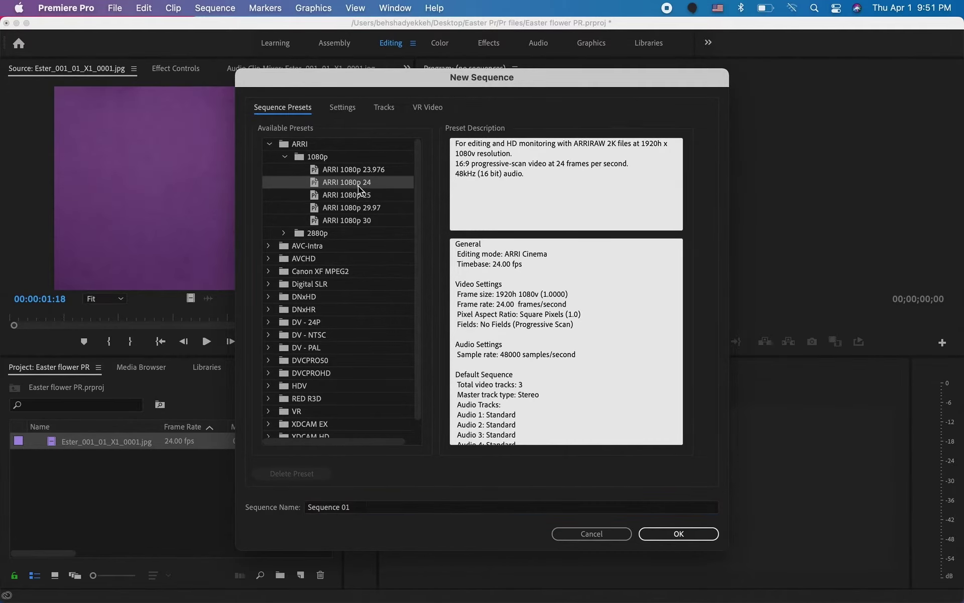
left_click(681, 535)
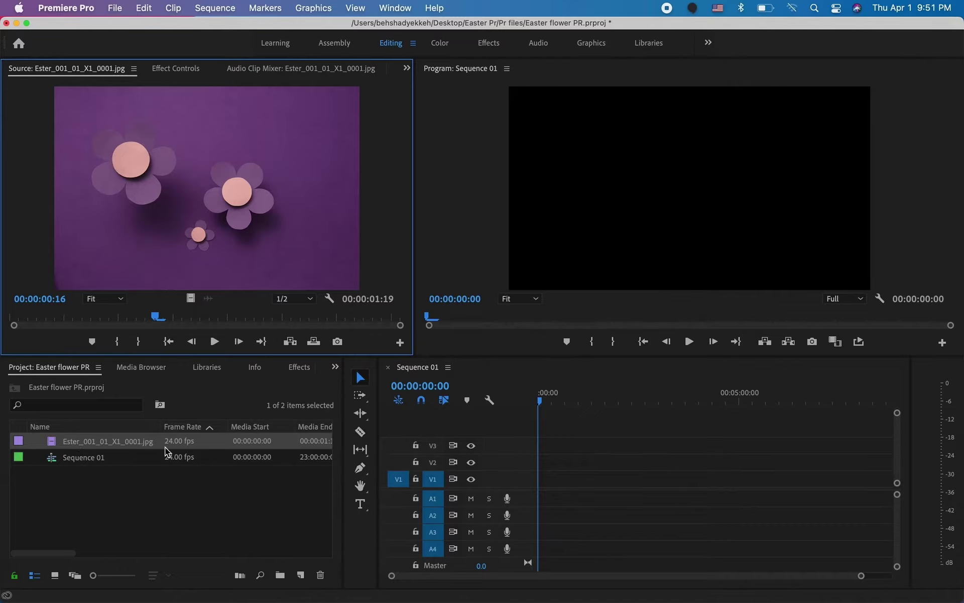
left_click_drag(95, 446, 537, 481)
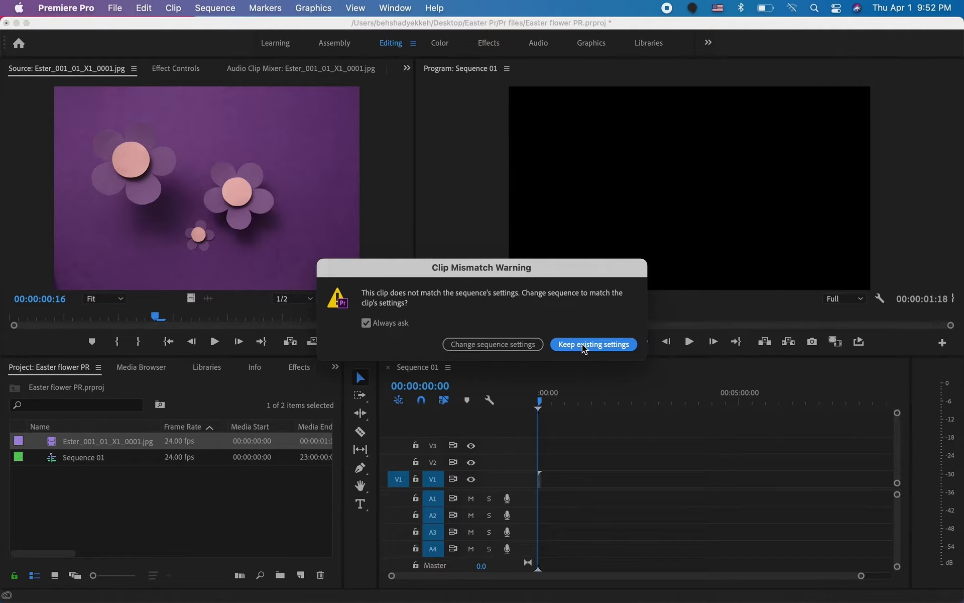
left_click(582, 343)
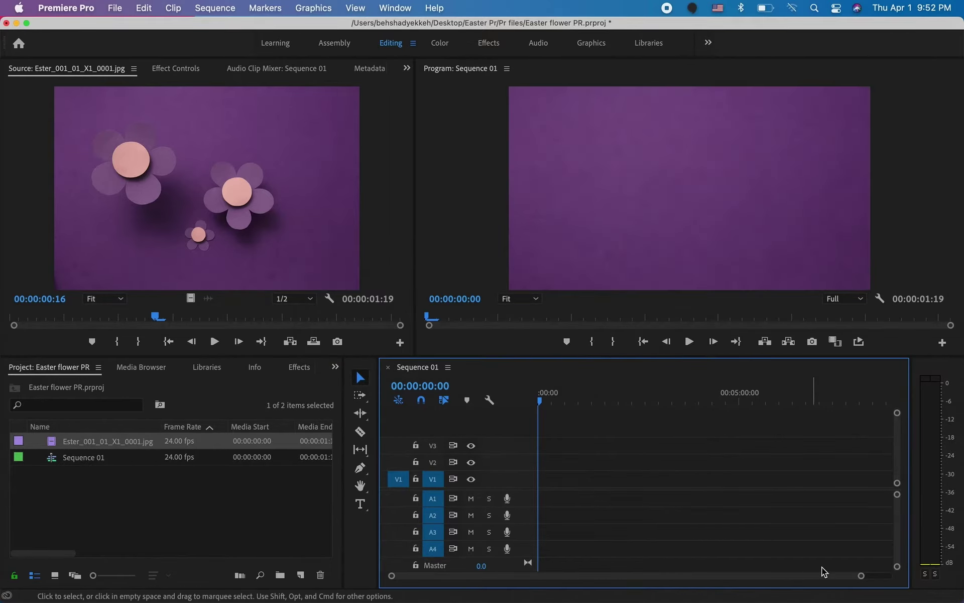
Set the Ester timeline clip's speed to 50%, lengthening it to 00:00:03:14
left_click_drag(860, 578, 663, 582)
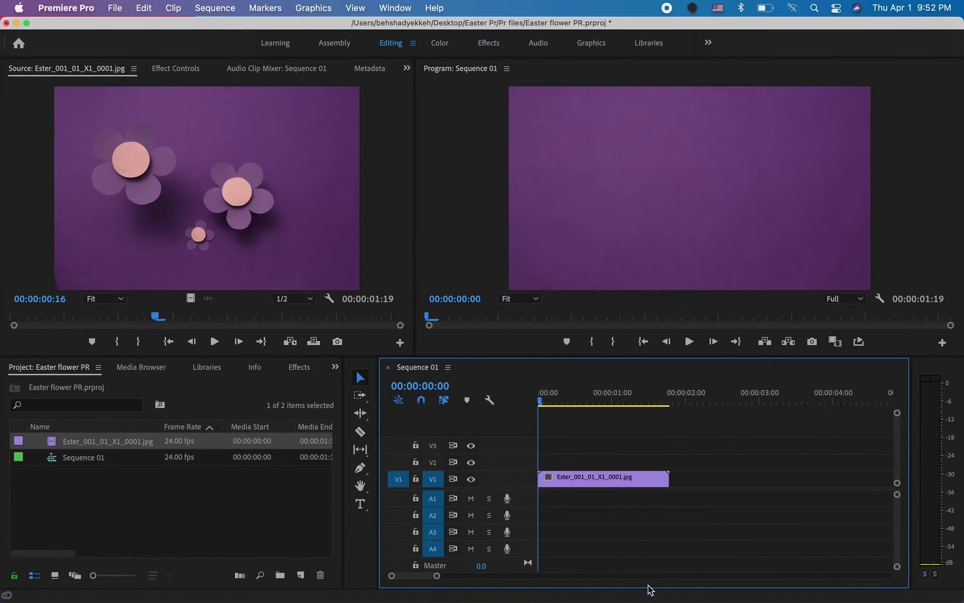
left_click_drag(563, 400, 502, 400)
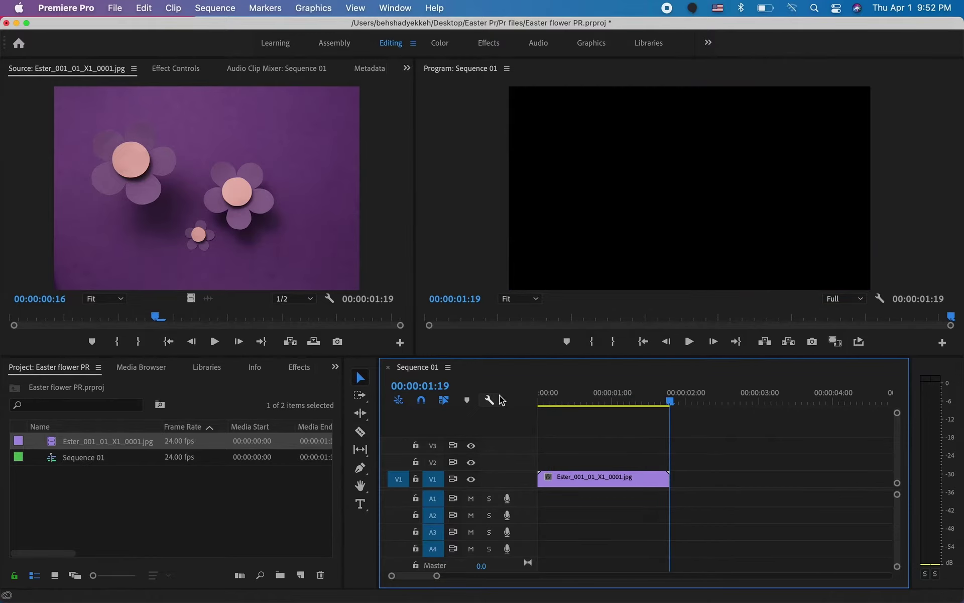
left_click(581, 477)
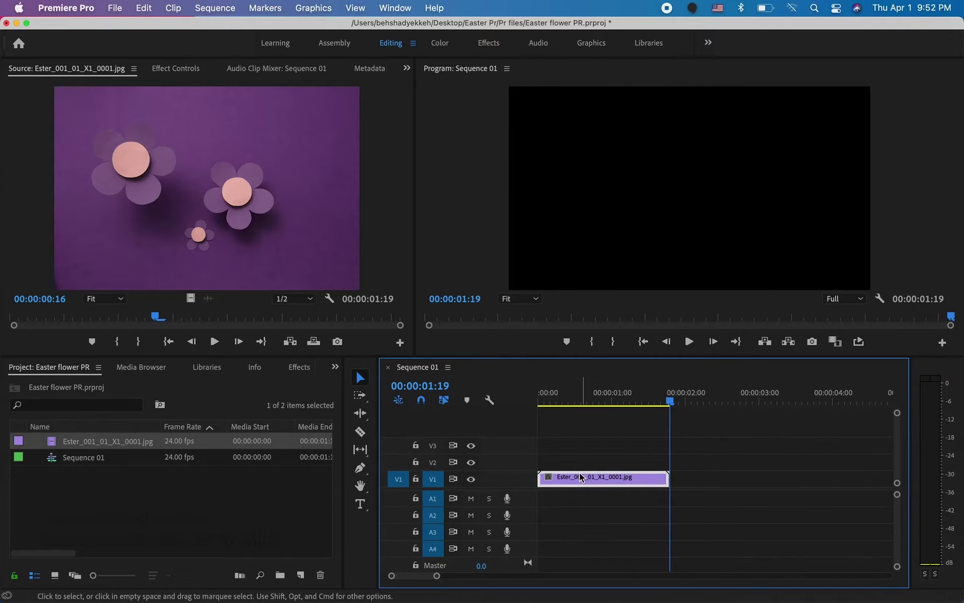
right_click(586, 476)
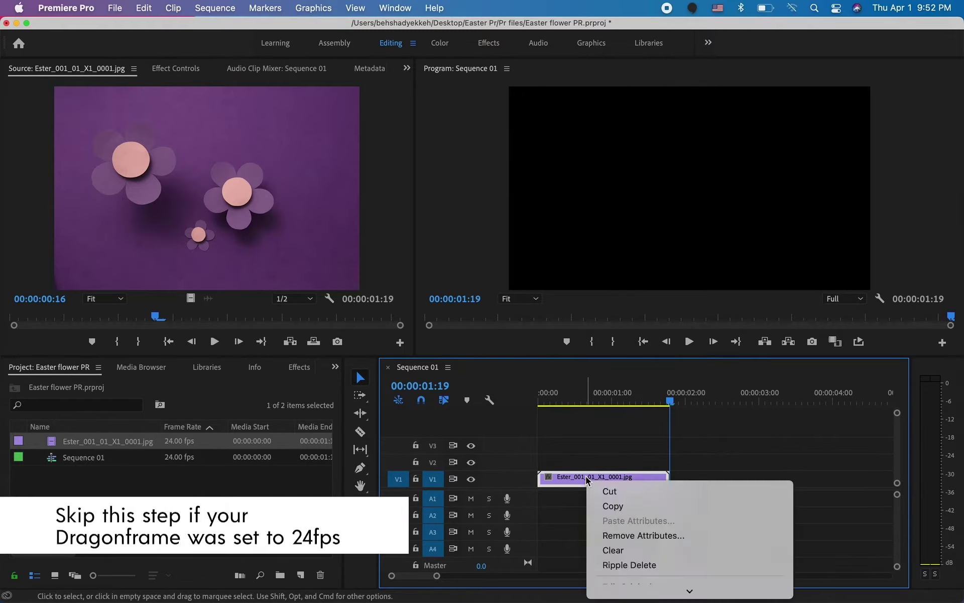
mouse_move(619, 598)
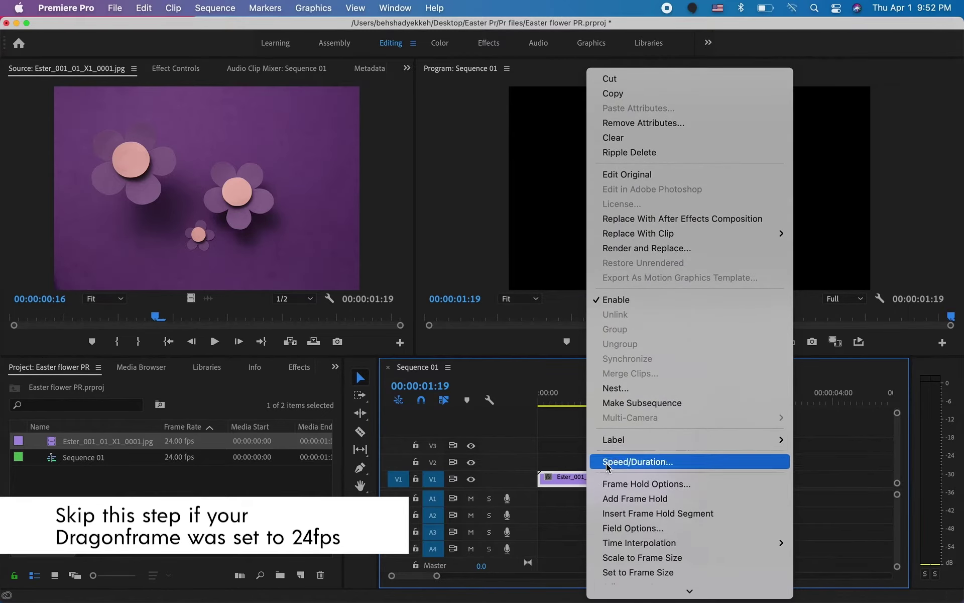
left_click(609, 462)
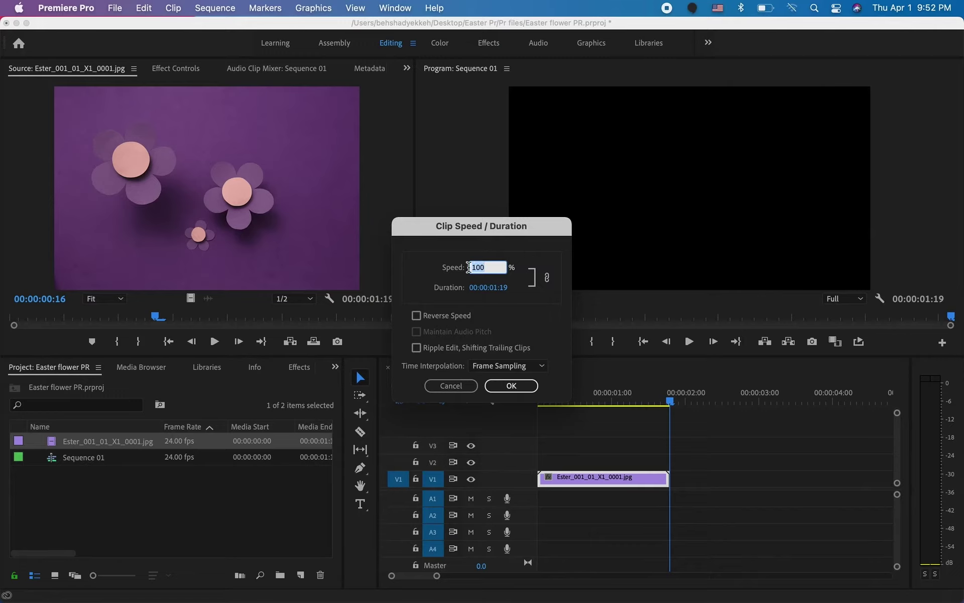
type("50")
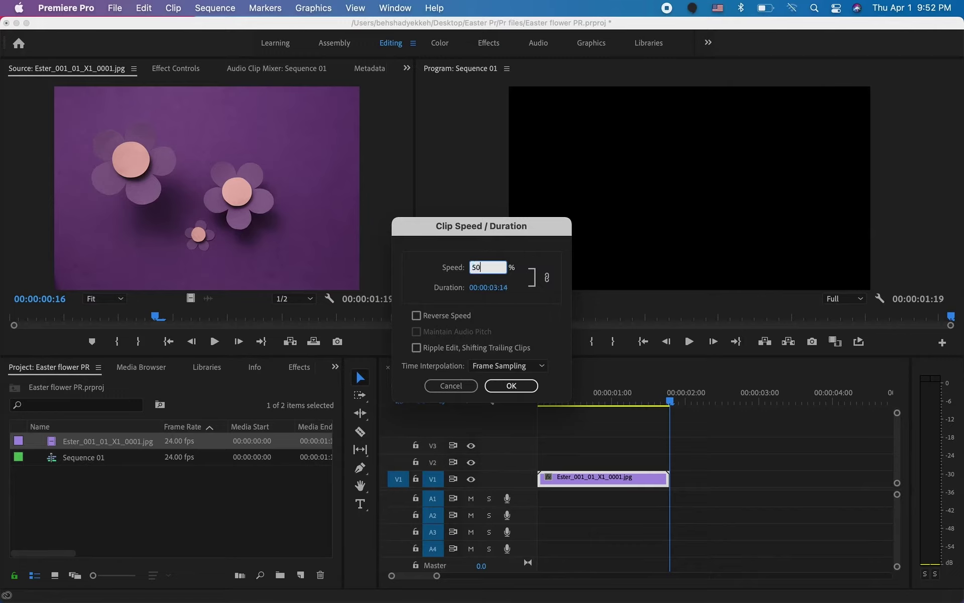
left_click(511, 386)
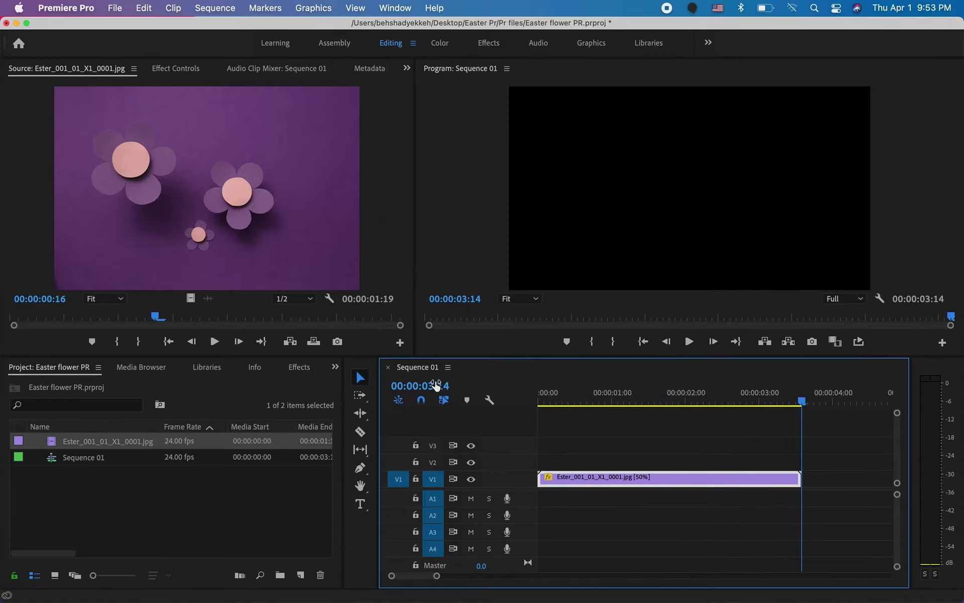
left_click_drag(587, 400, 660, 402)
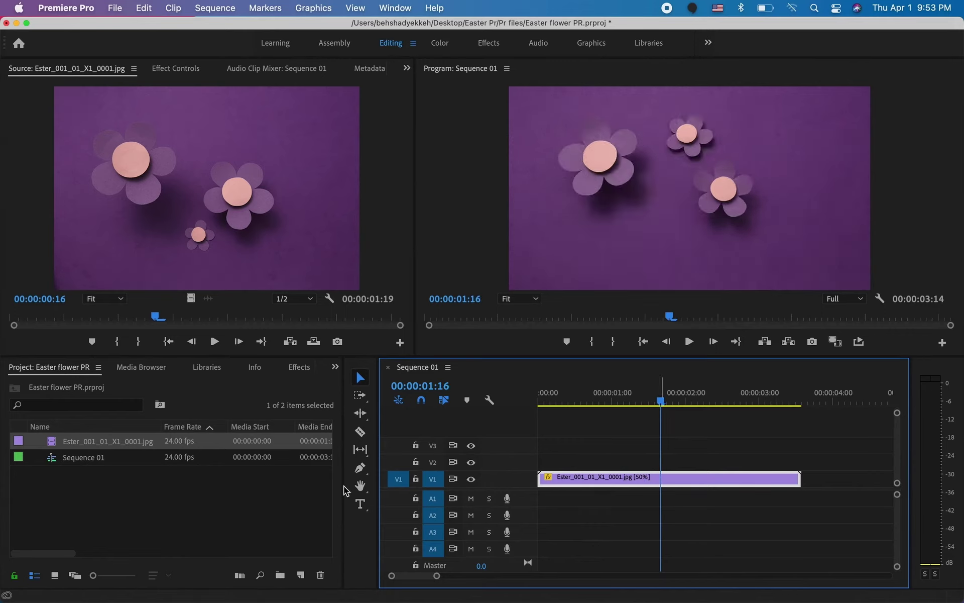